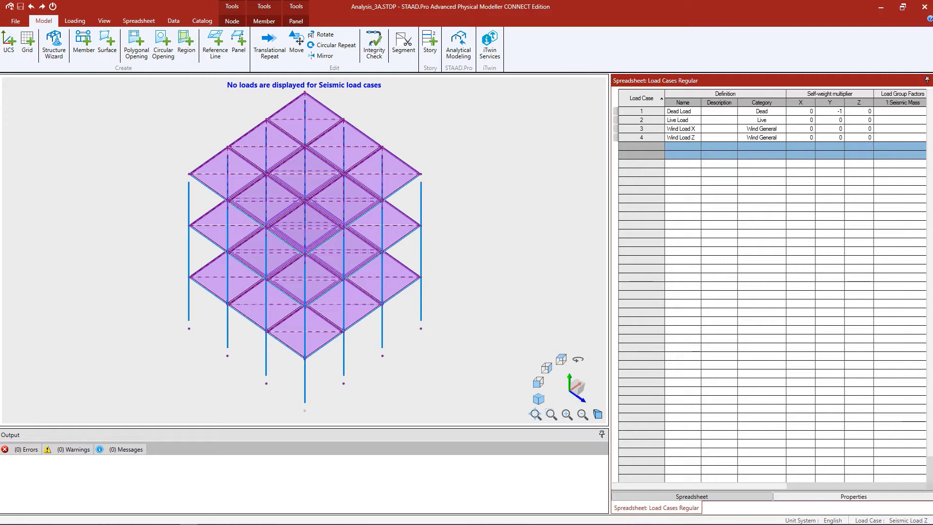
Review the regular and seismic load cases in the spreadsheet and the seismic definition in the catalog.
click(144, 20)
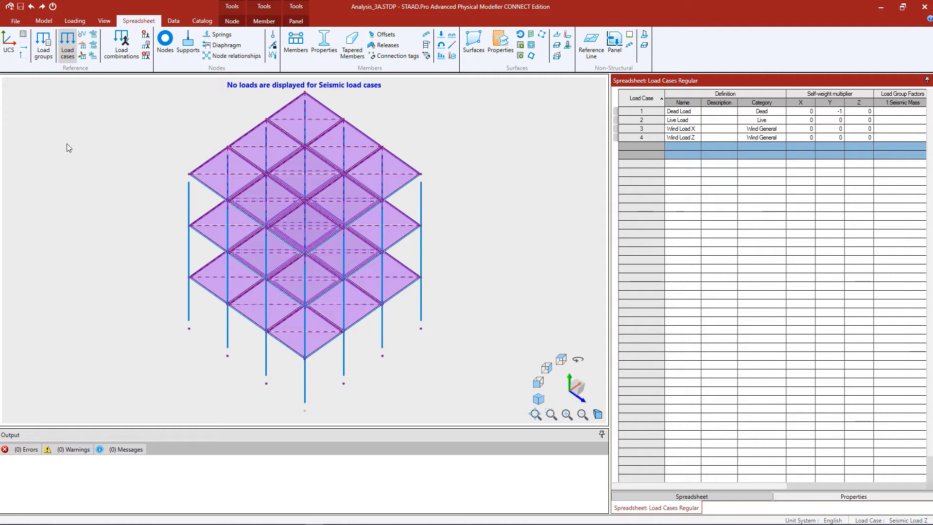
click(82, 45)
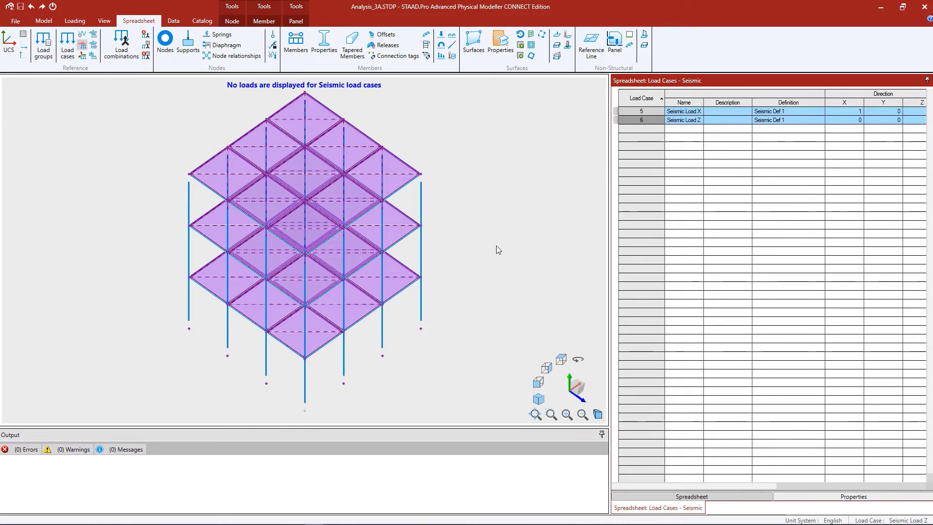
click(201, 21)
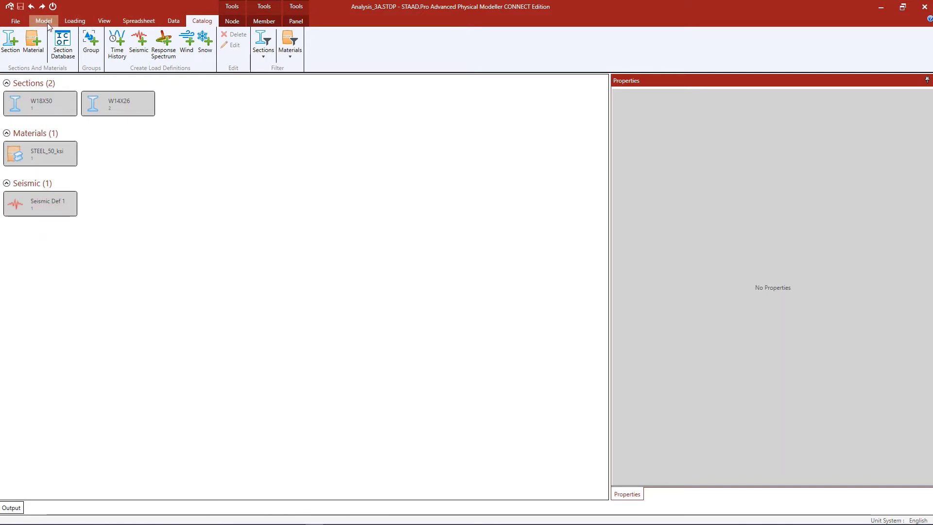
click(69, 22)
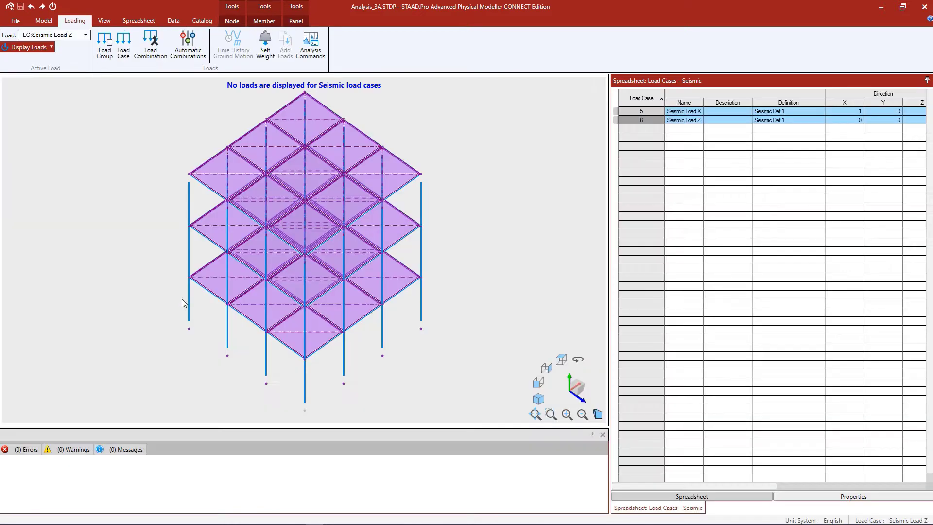
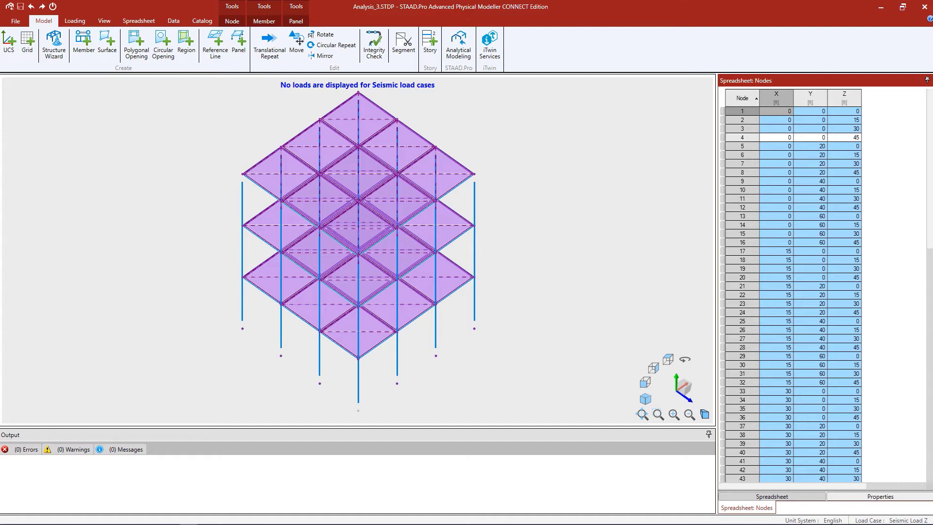
Check the analysis model options for combination load cases and combination numbering, and accept them.
click(174, 21)
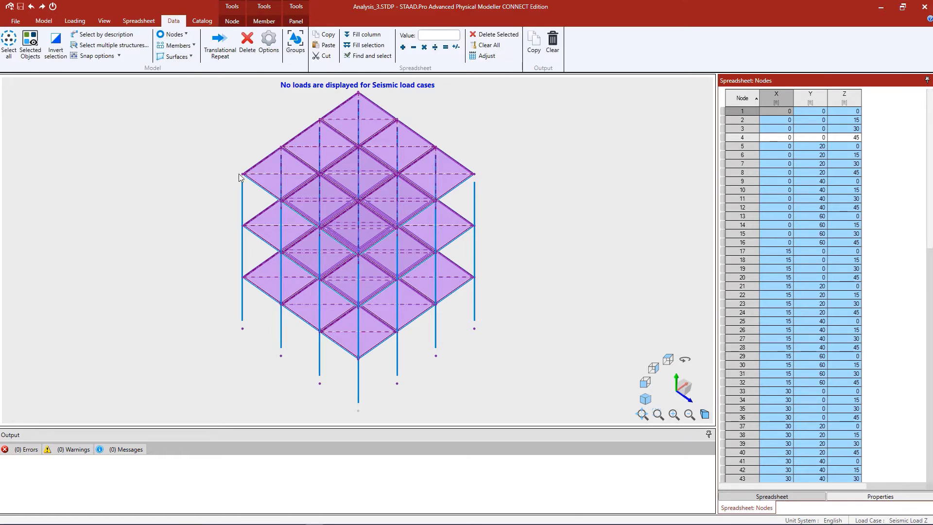
click(269, 43)
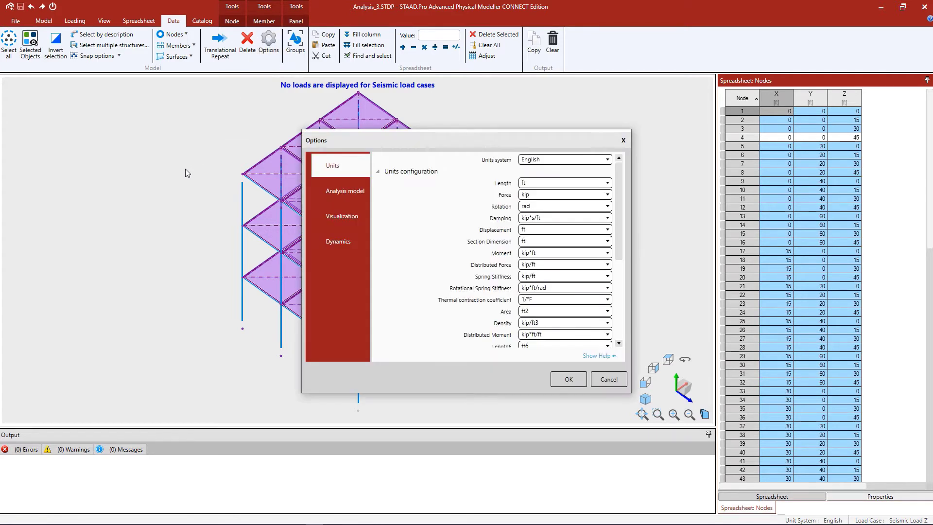
click(324, 196)
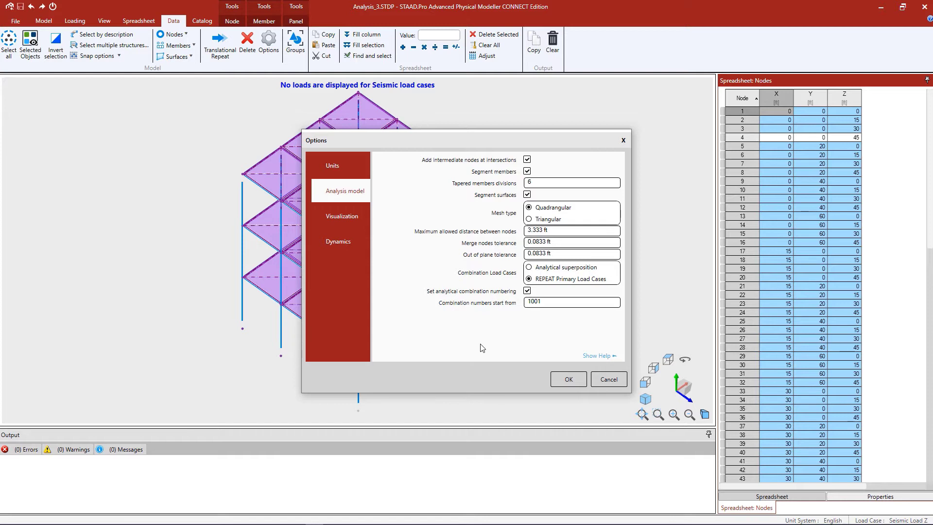
click(572, 380)
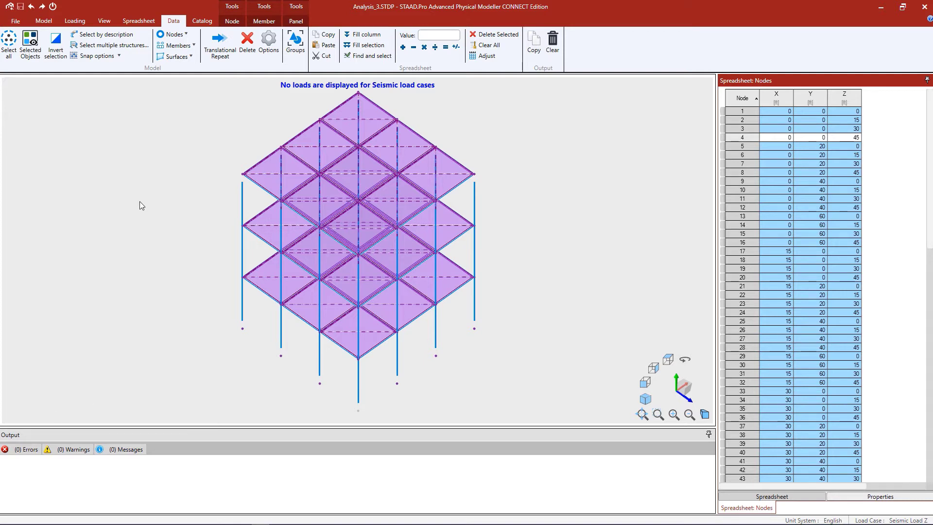
Review the ASCE7-16 StrengthDesignL0<100psf rules, generate all automatic load combinations from that table, and widen the combinations spreadsheet.
click(83, 23)
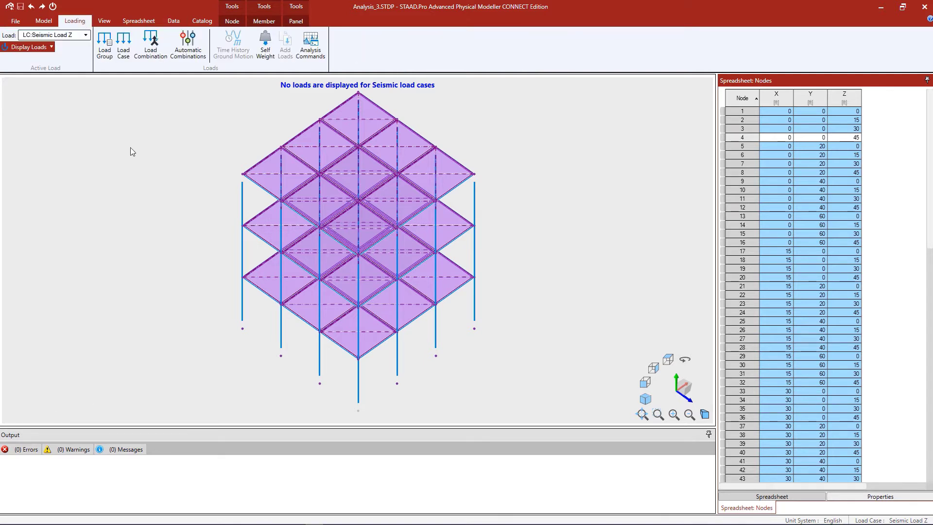
click(198, 55)
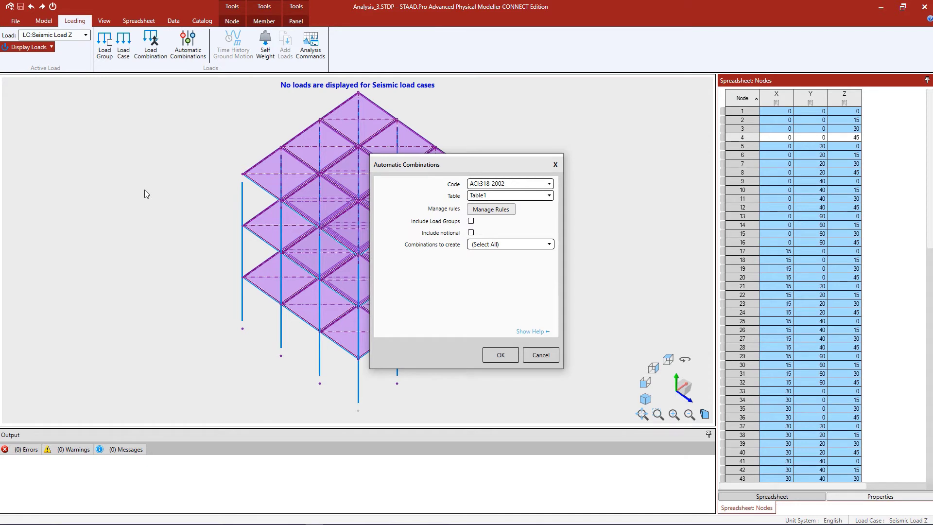
click(507, 187)
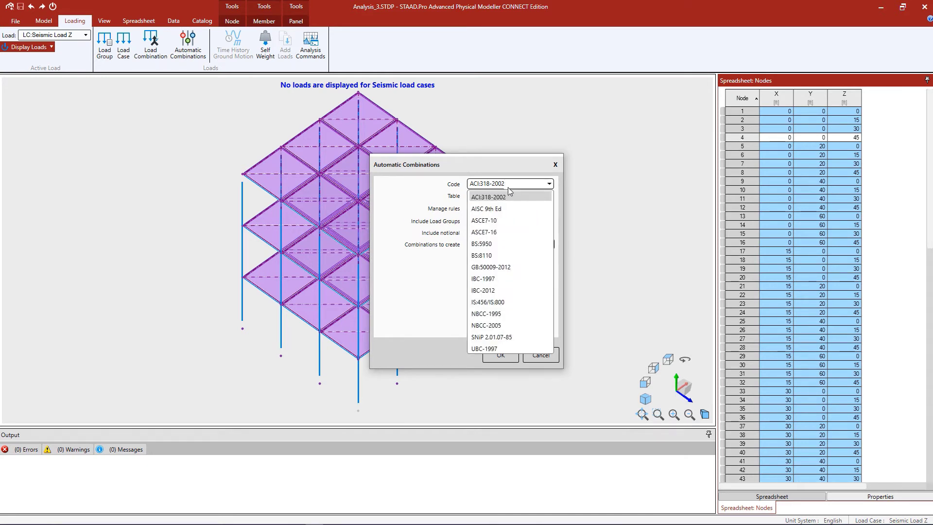
click(503, 237)
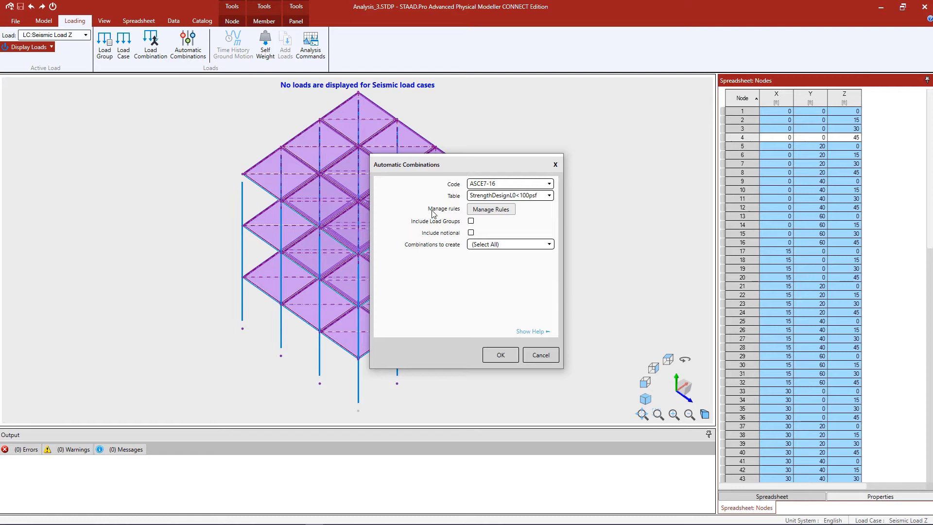
click(501, 211)
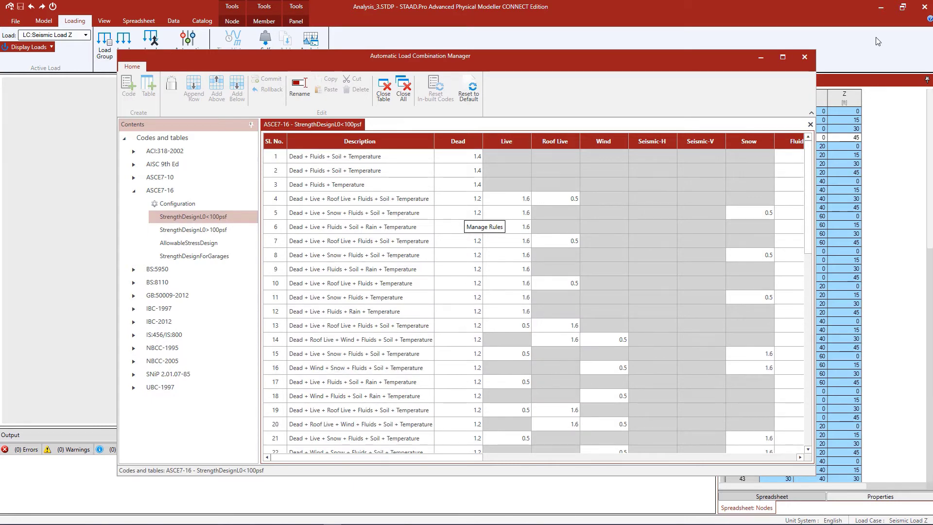
click(815, 62)
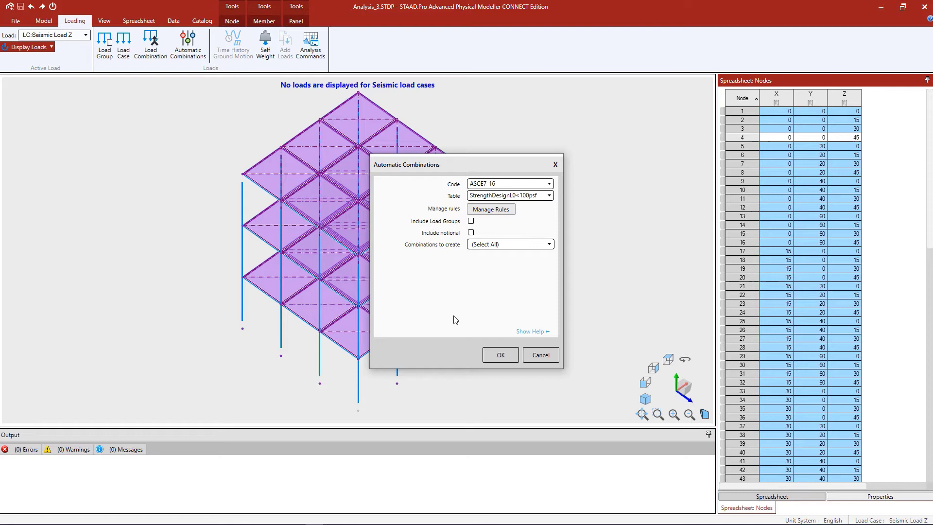
click(497, 358)
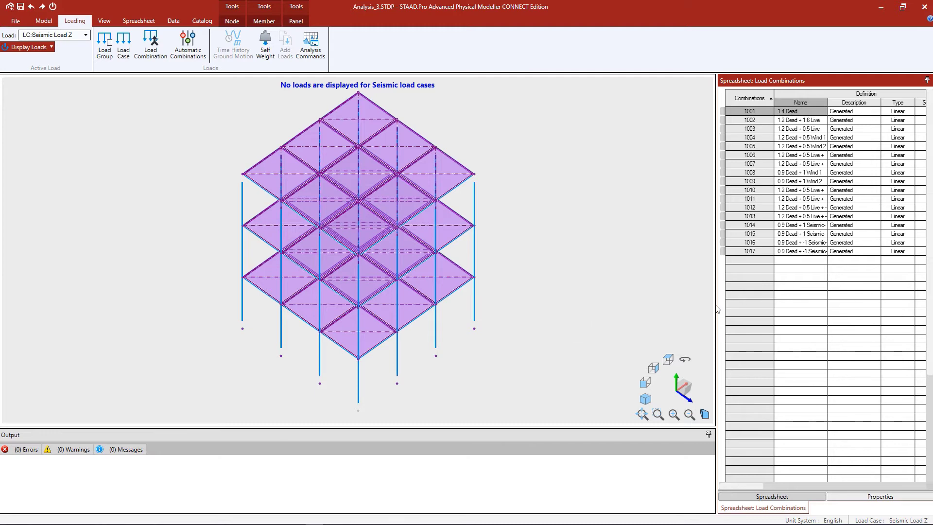
drag(718, 302, 521, 343)
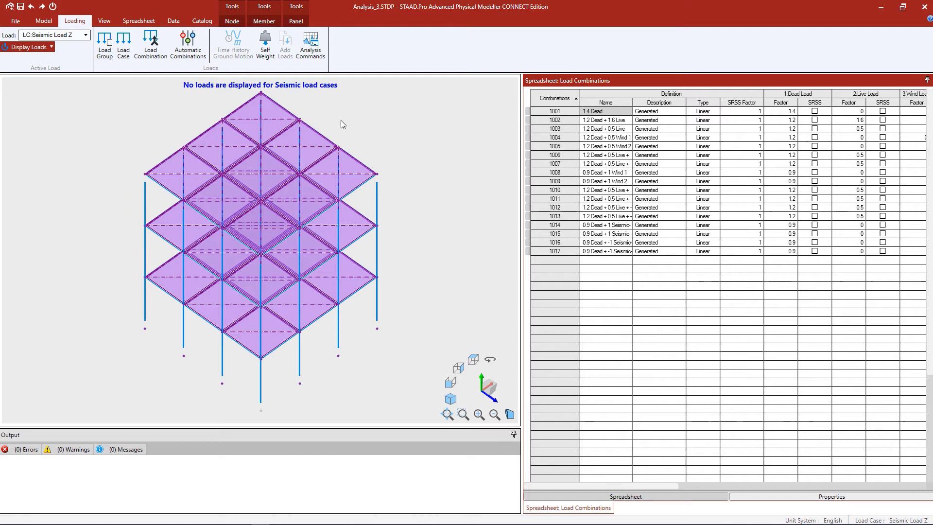
Add two analysis sets to the analysis commands and move both ahead of Analysis 1.
click(310, 45)
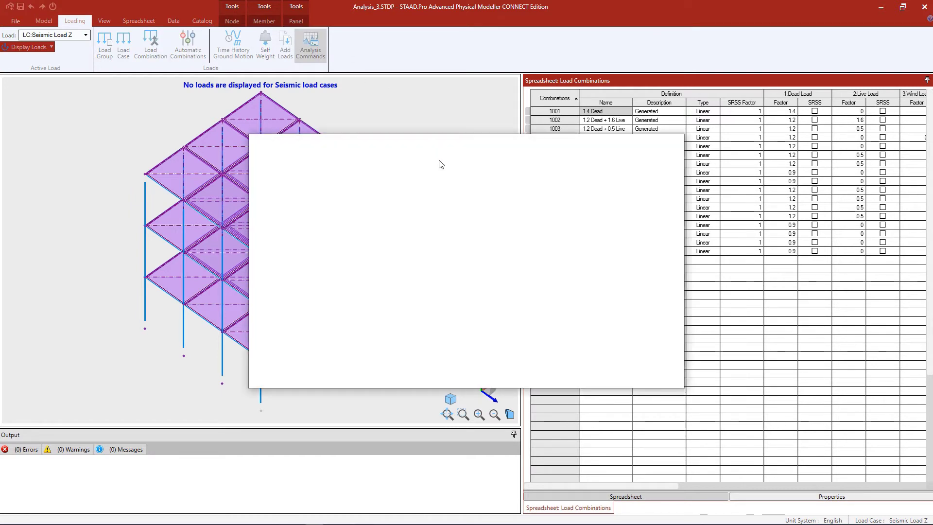
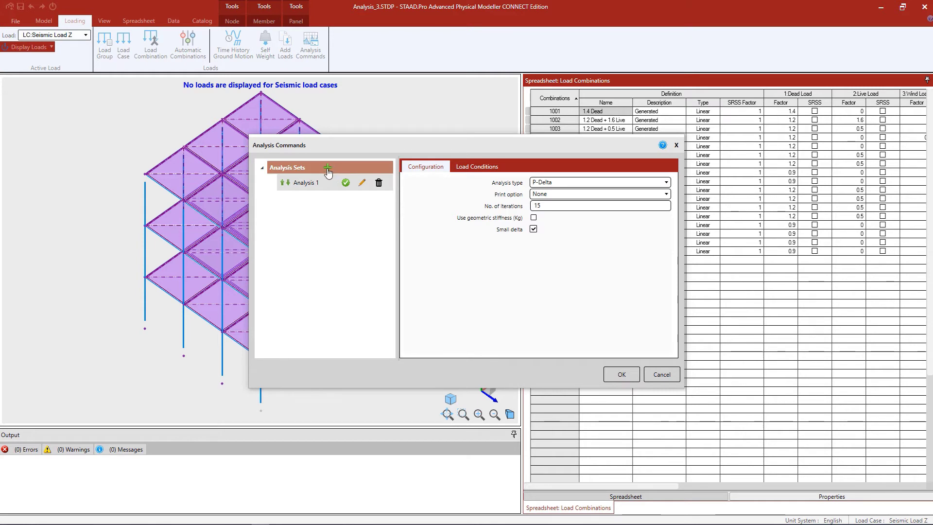
click(328, 168)
click(328, 169)
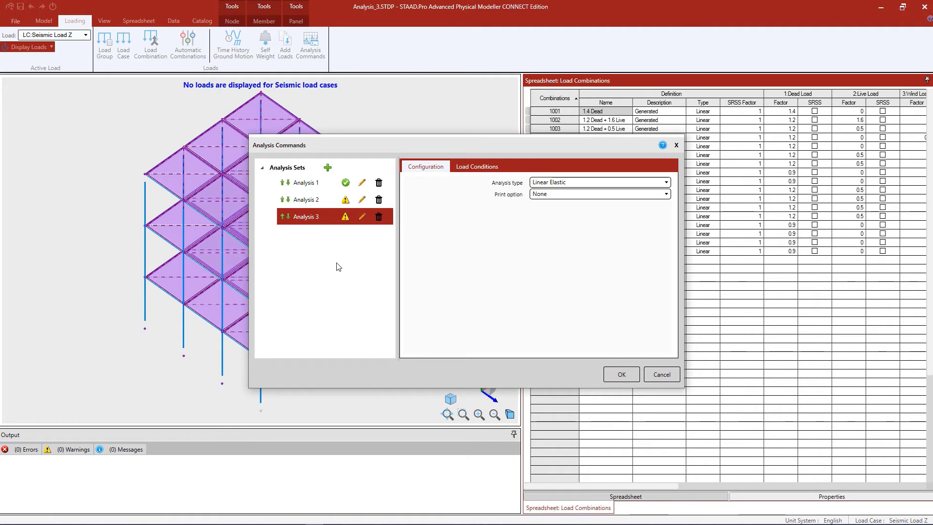
click(282, 200)
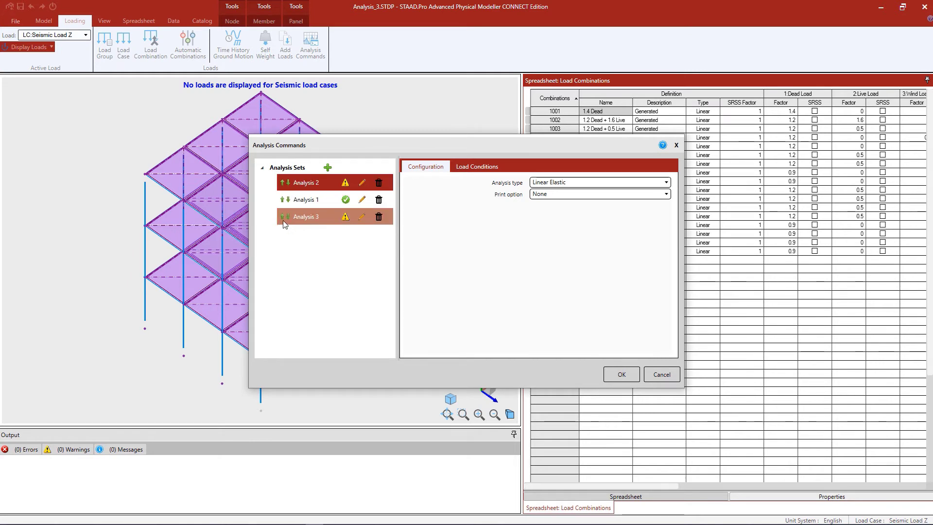
click(283, 216)
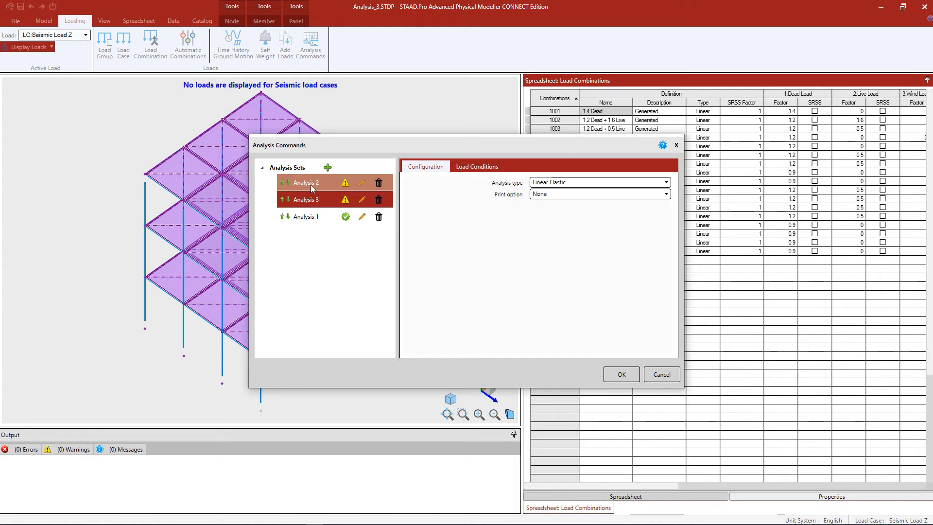
Assign the Seismic Load X load condition to the Analysis 2 set.
click(310, 184)
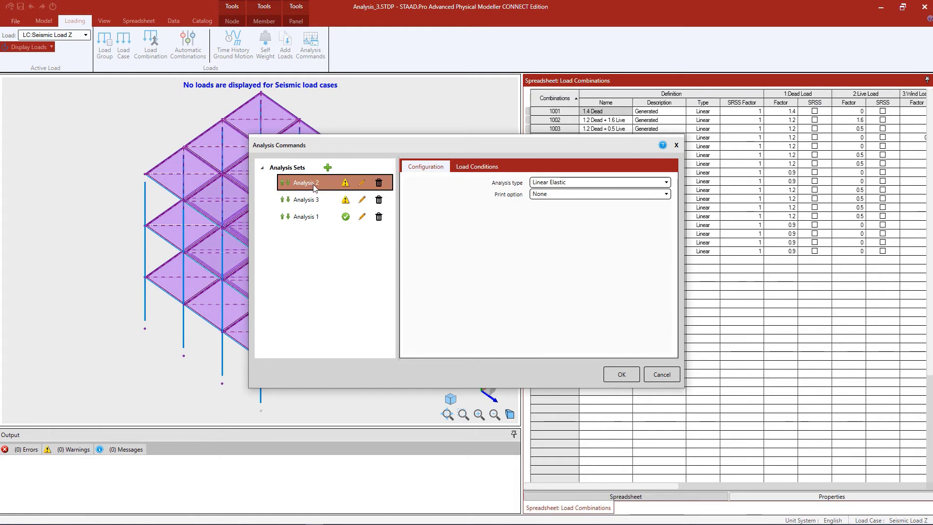
click(458, 172)
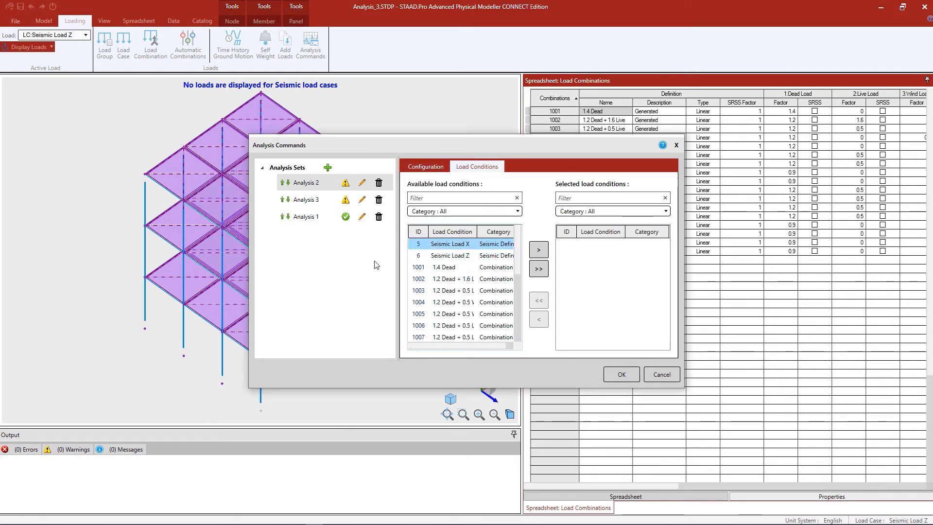
click(539, 250)
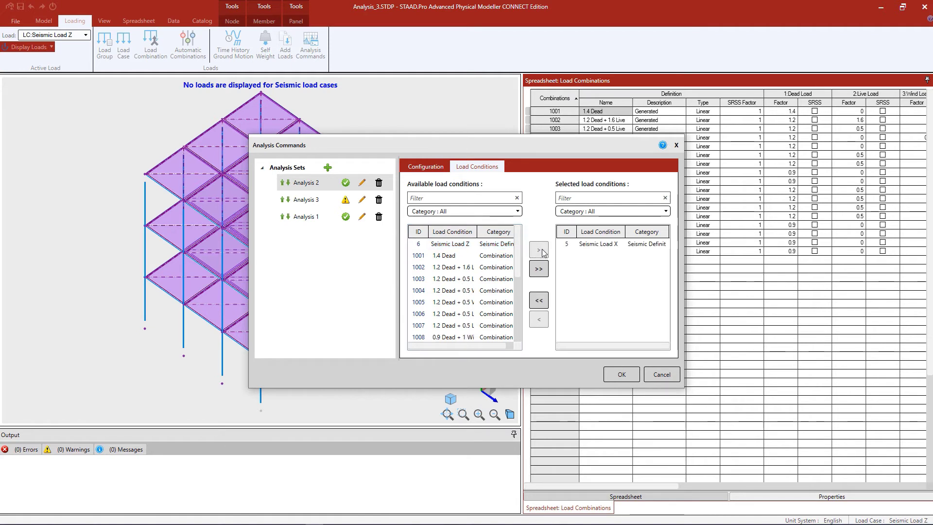
click(353, 188)
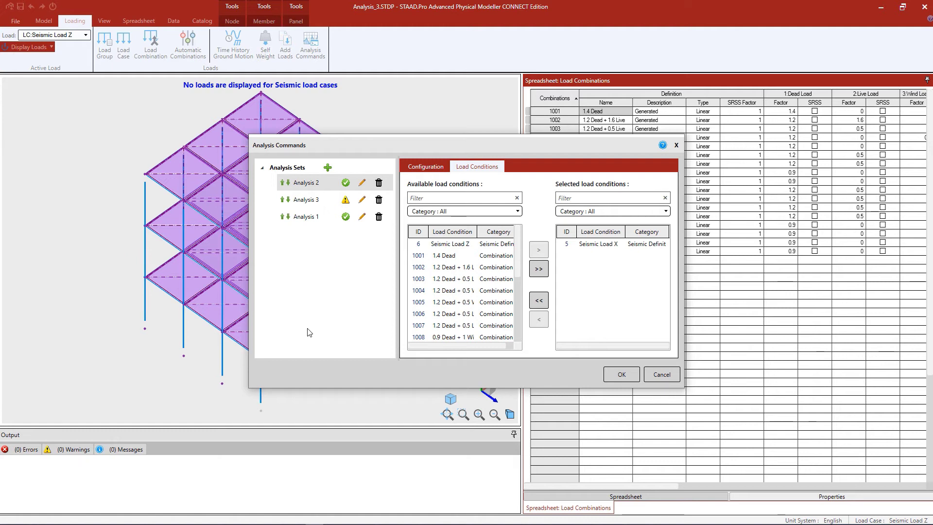
Check the configuration of the Analysis 3 set and assign the Seismic Load Z load condition to it.
click(315, 205)
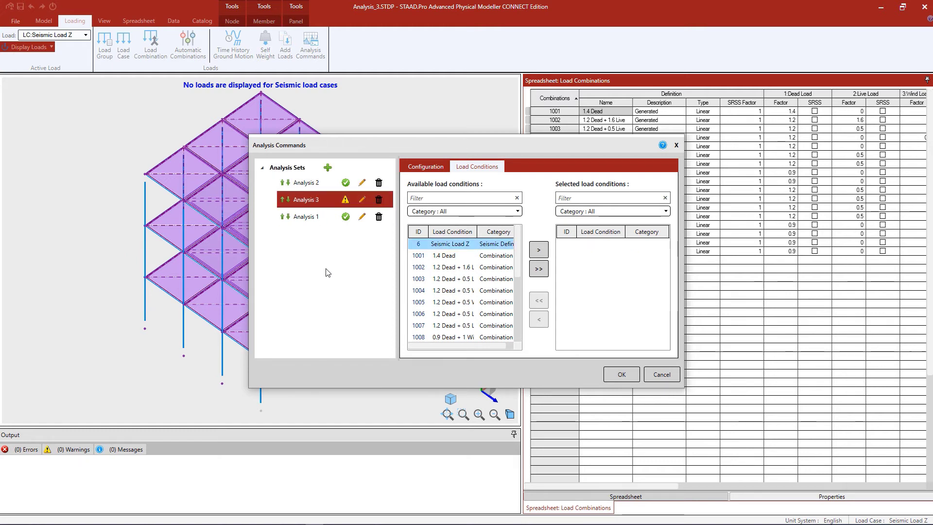
click(426, 167)
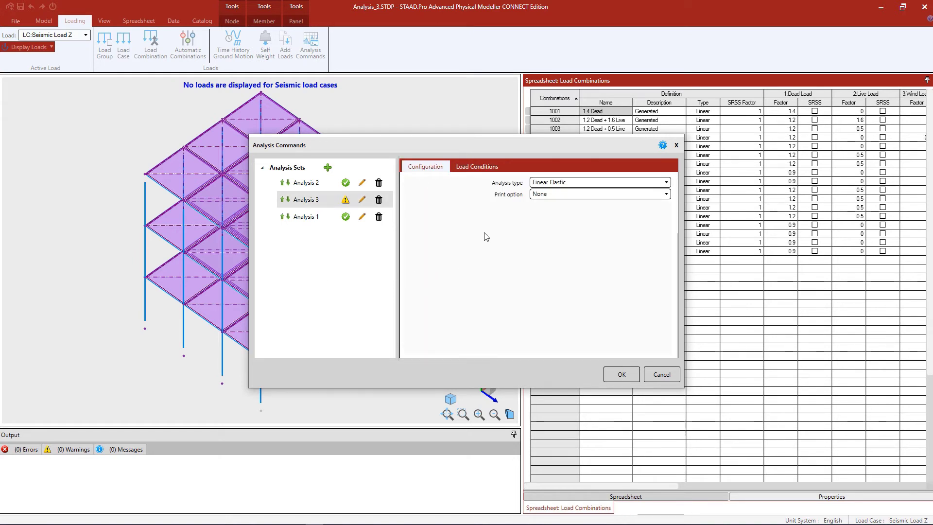
click(487, 169)
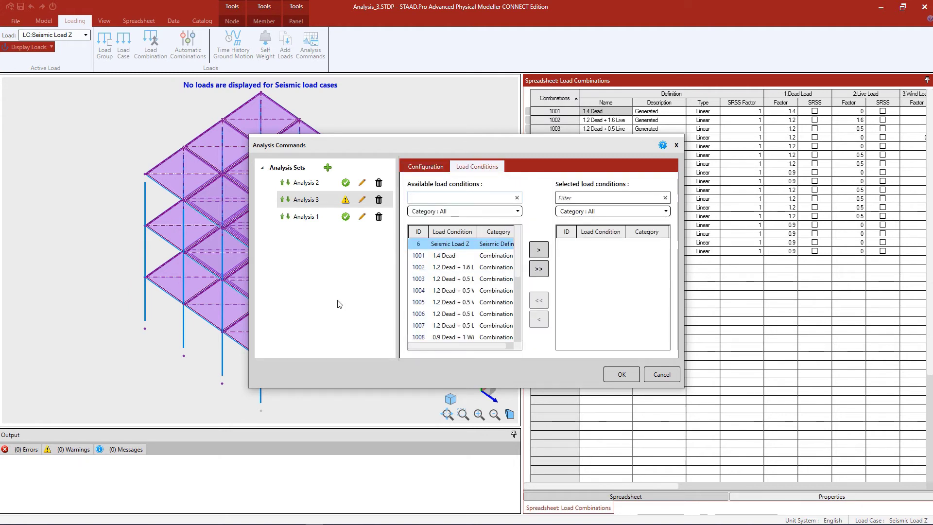
click(450, 248)
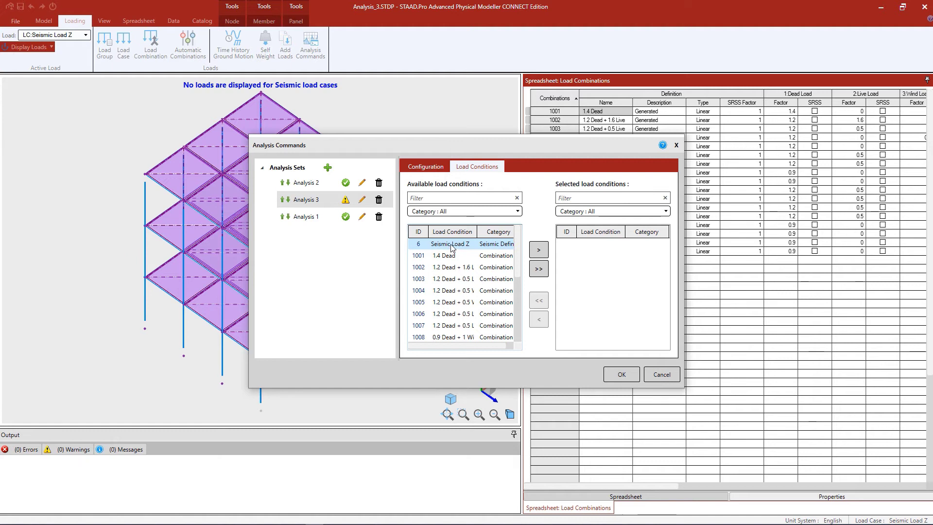
click(537, 249)
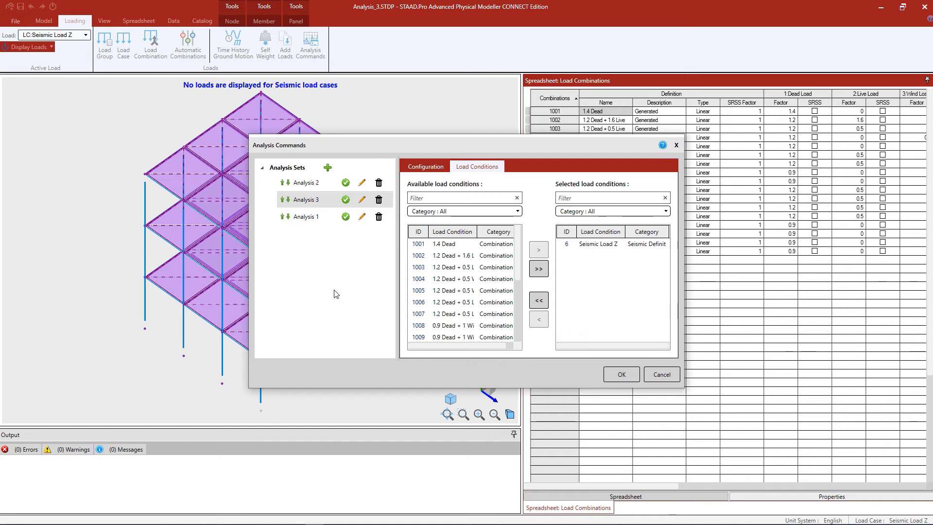
Review the analysis configuration and the assigned load conditions of the Analysis 1 set.
click(306, 218)
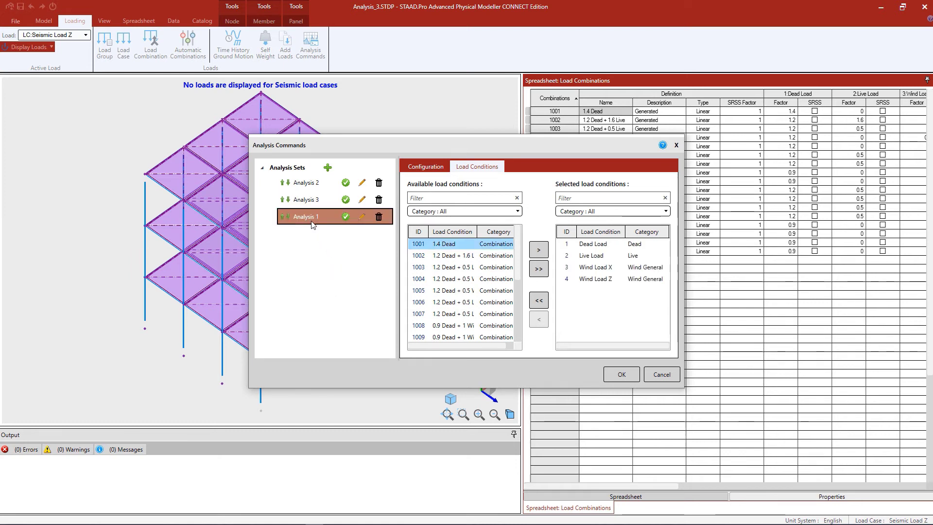
click(427, 170)
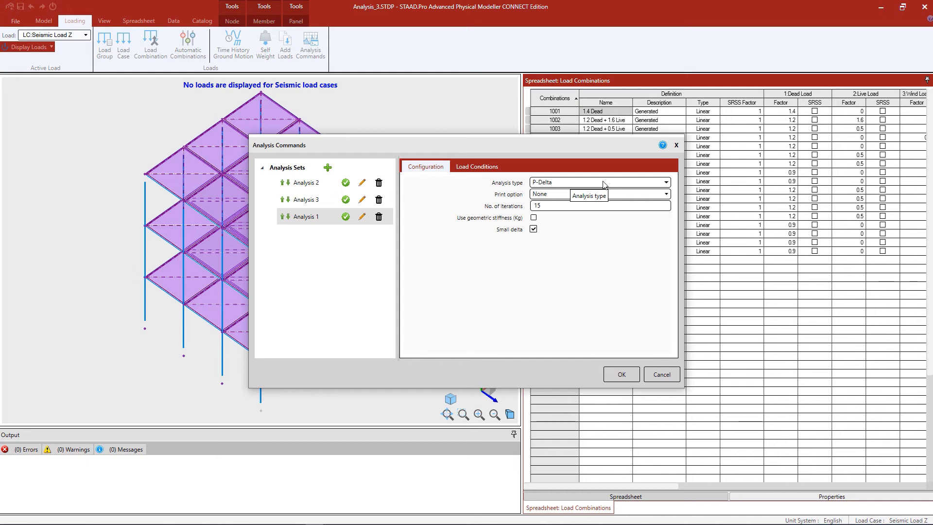
click(559, 206)
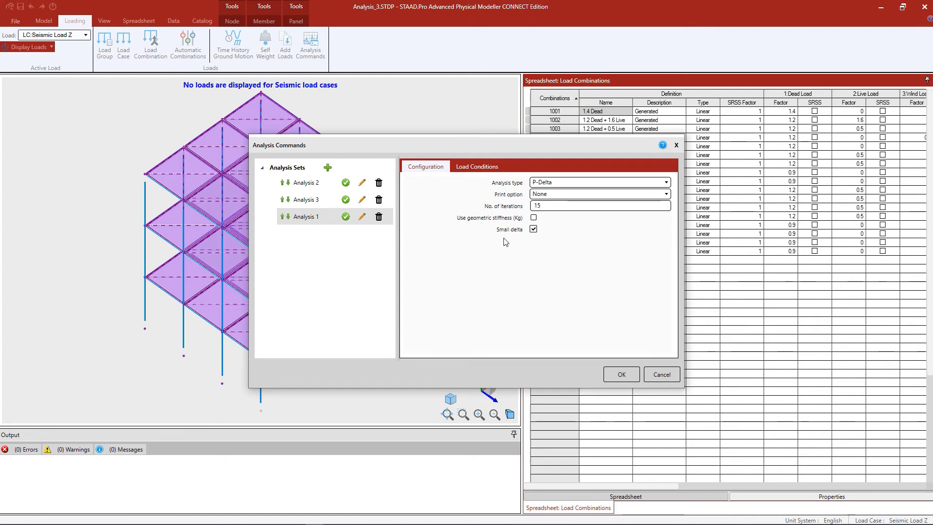
click(482, 167)
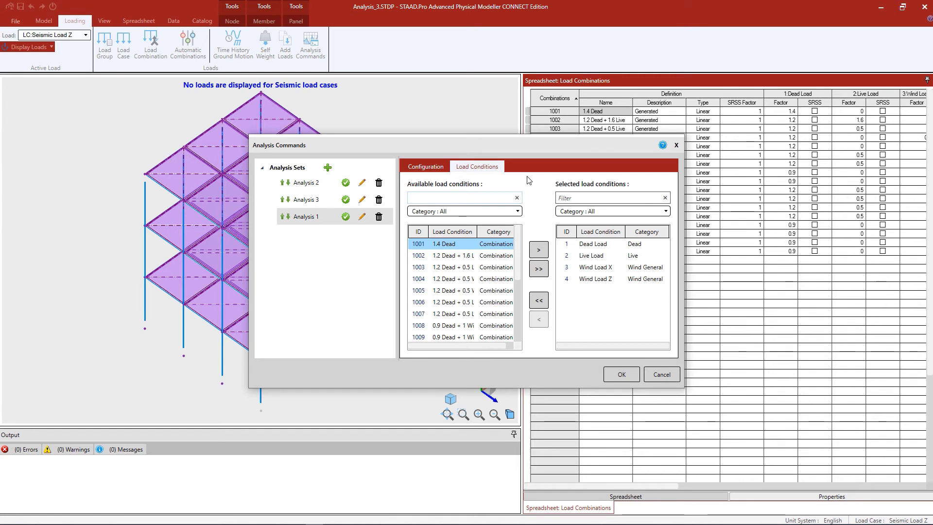
Assign all remaining available load combinations to the Analysis 1 set and accept the analysis commands.
click(298, 220)
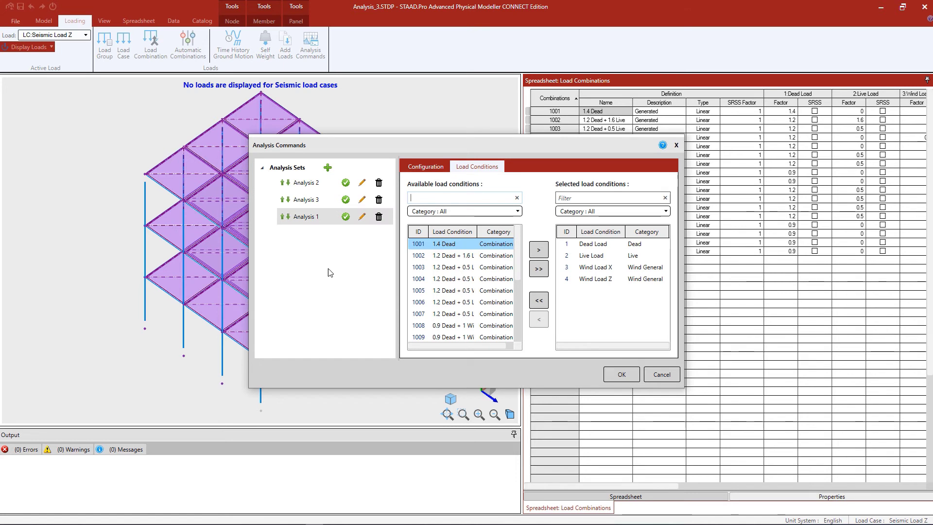
click(463, 247)
click(539, 269)
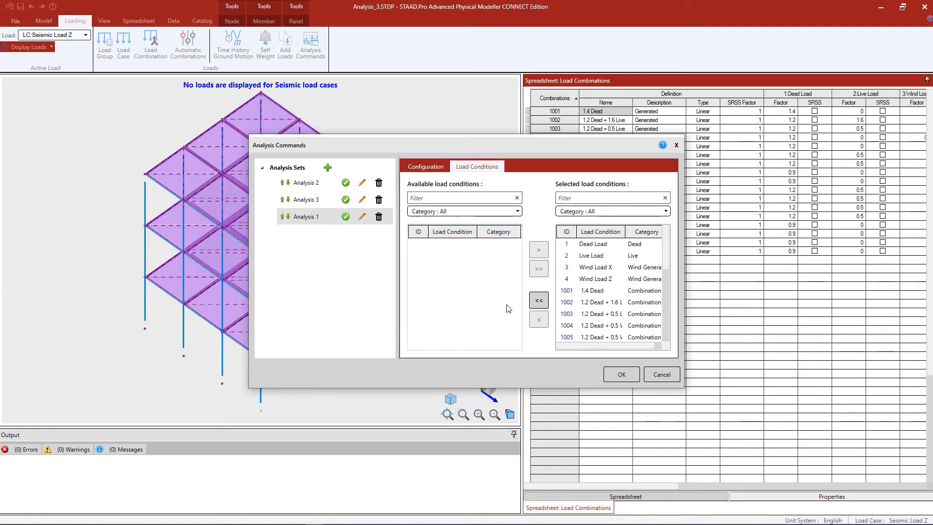
click(619, 375)
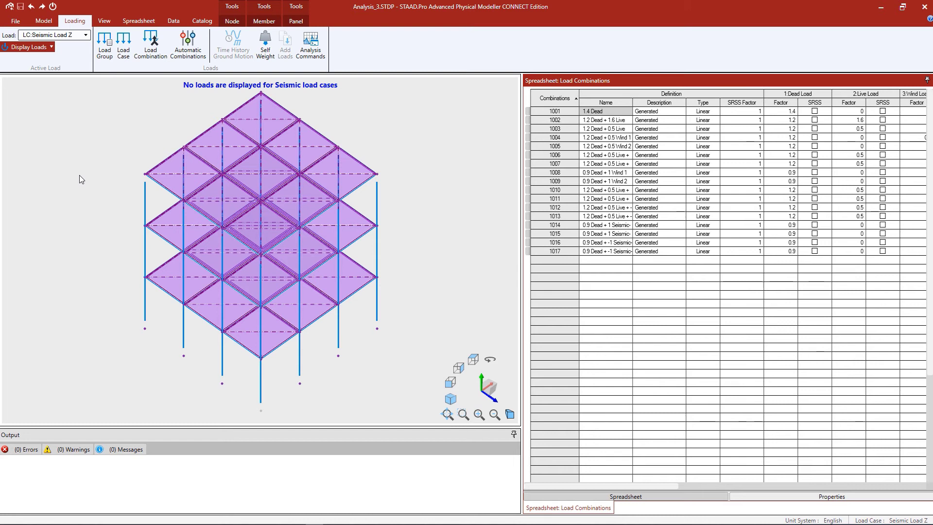
Generate the analytical model from the physical model and return to the Analytical Modeling workflow.
click(45, 20)
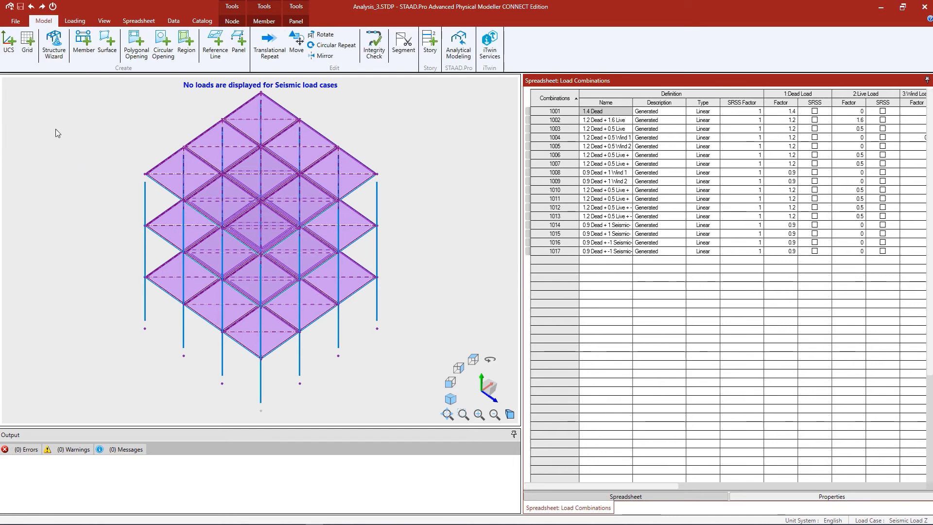
click(455, 51)
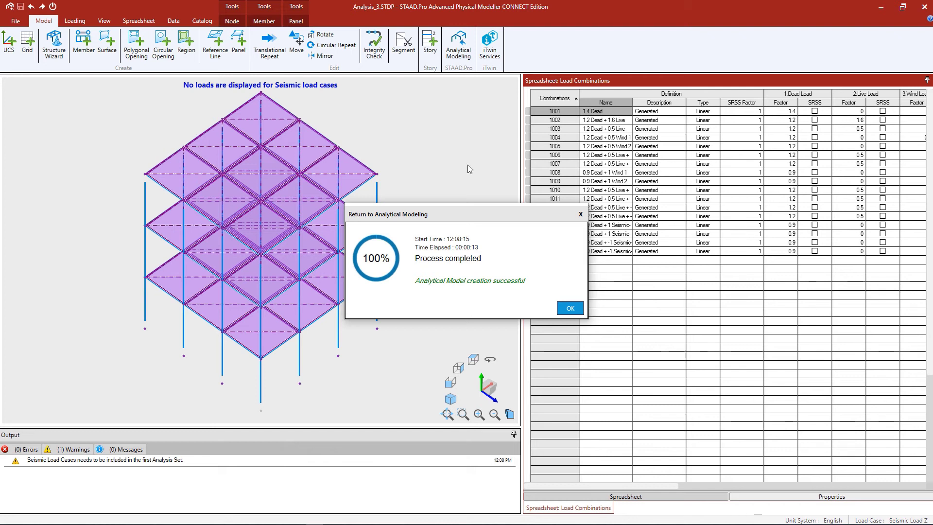
click(567, 308)
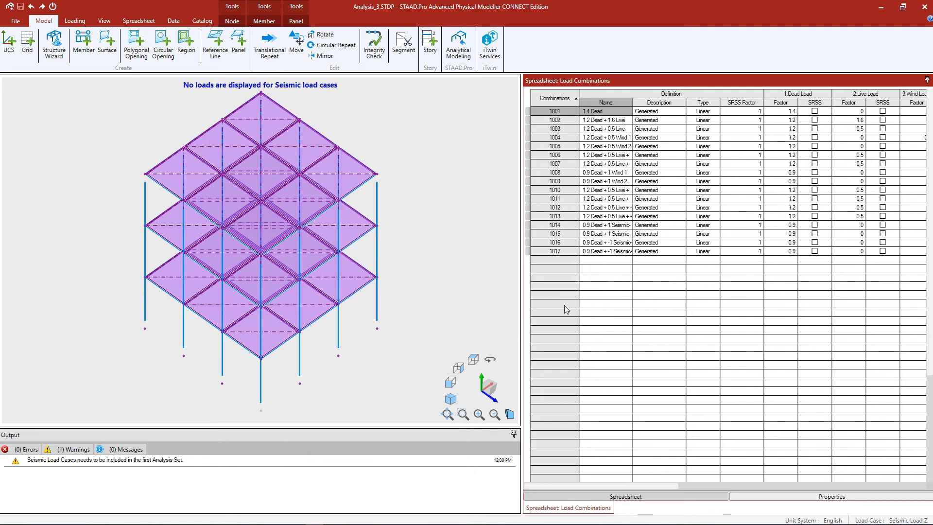
click(516, 287)
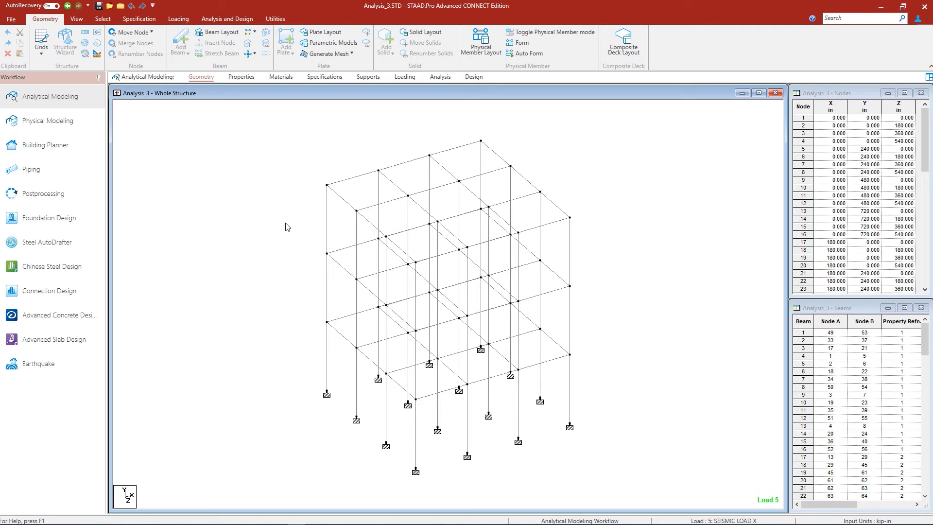
Review the transferred load cases in the analytical model and expand the contents of the 1.4 Dead combination.
click(405, 76)
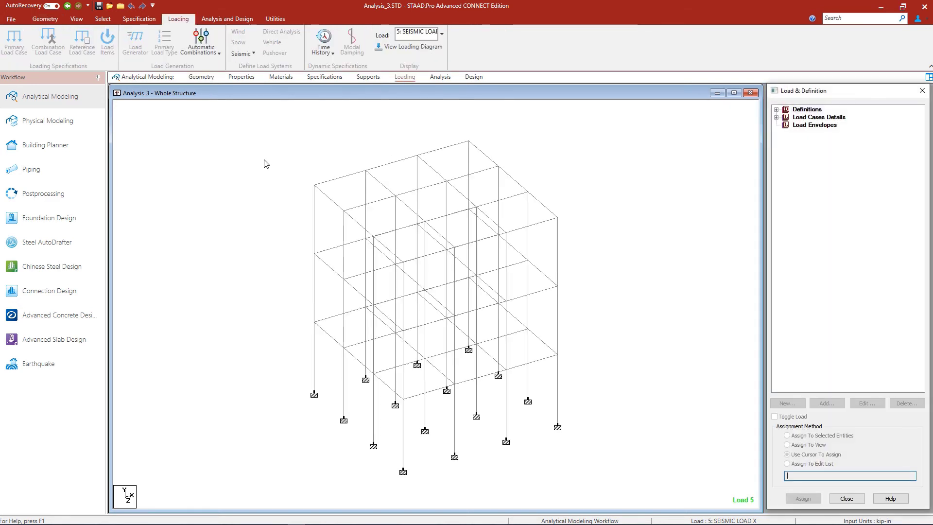
click(776, 117)
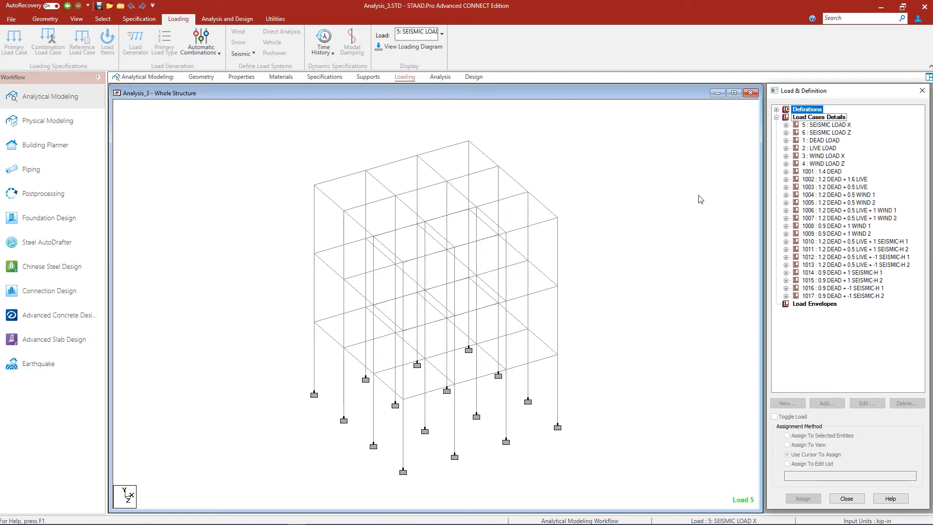
click(786, 172)
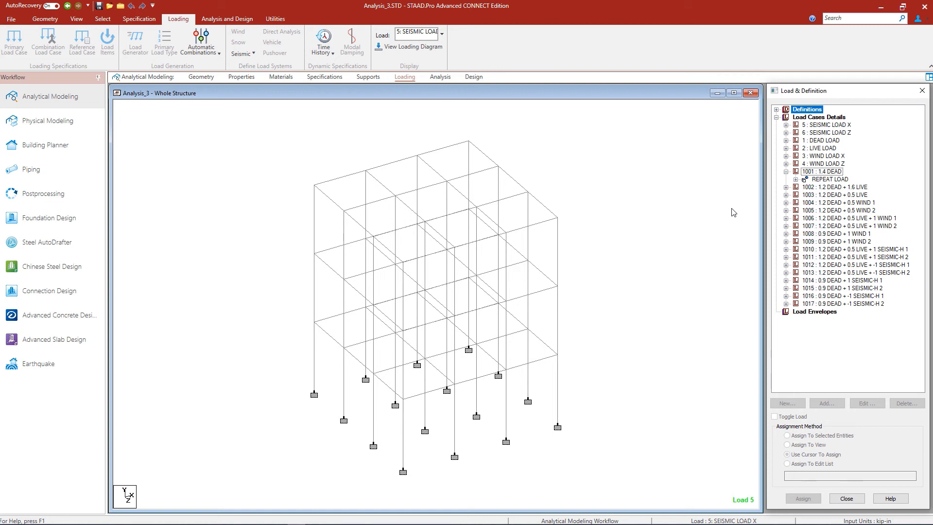
Examine the analysis command sequence, including the Perform Analysis and Change commands, the P-Delta analysis command and the SET NL command.
click(439, 79)
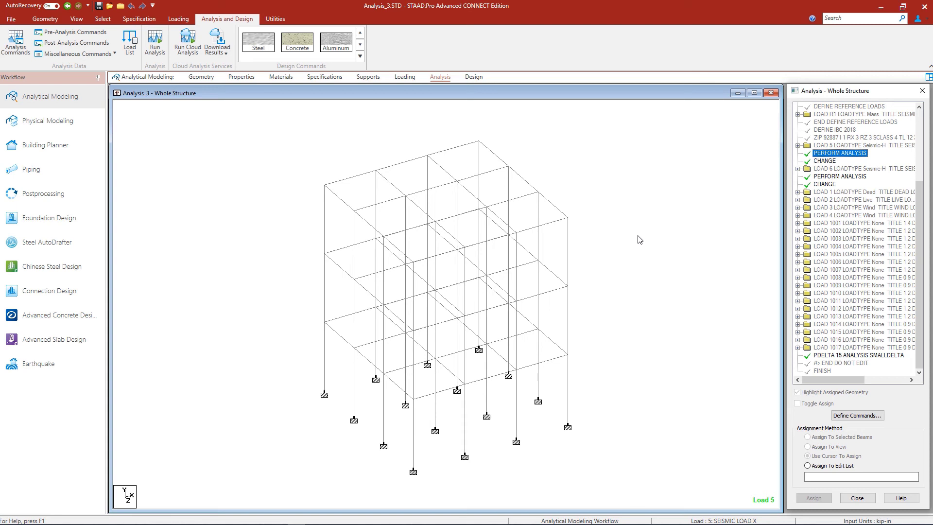
scroll(637, 244, down, 1)
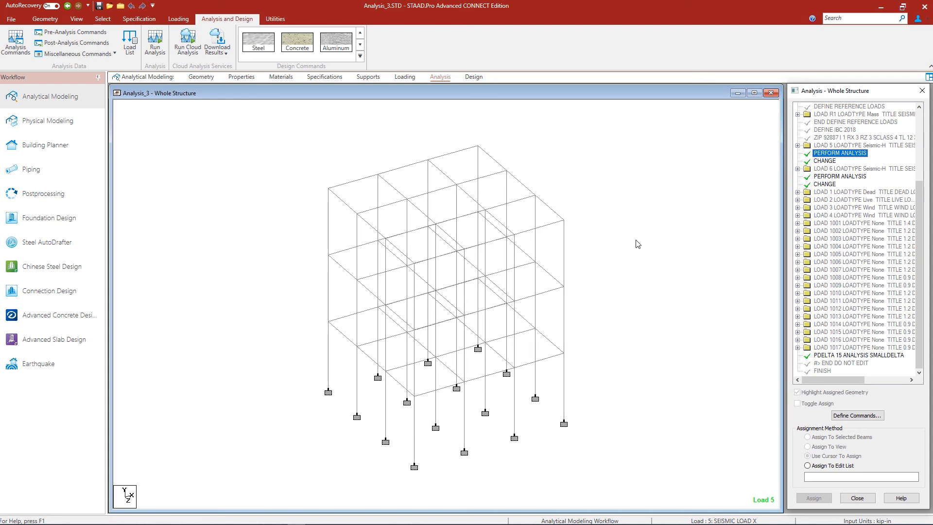
scroll(637, 244, up, 1)
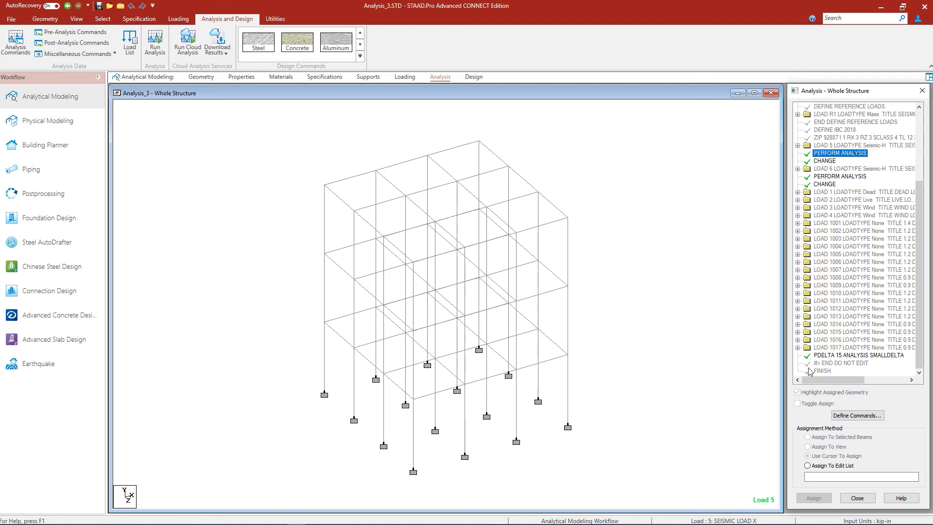
click(824, 355)
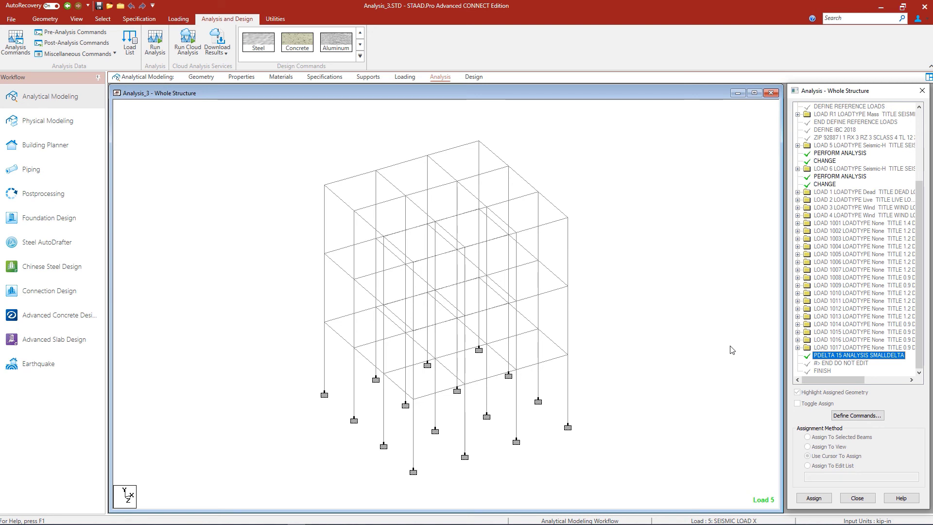
scroll(875, 274, up, 2)
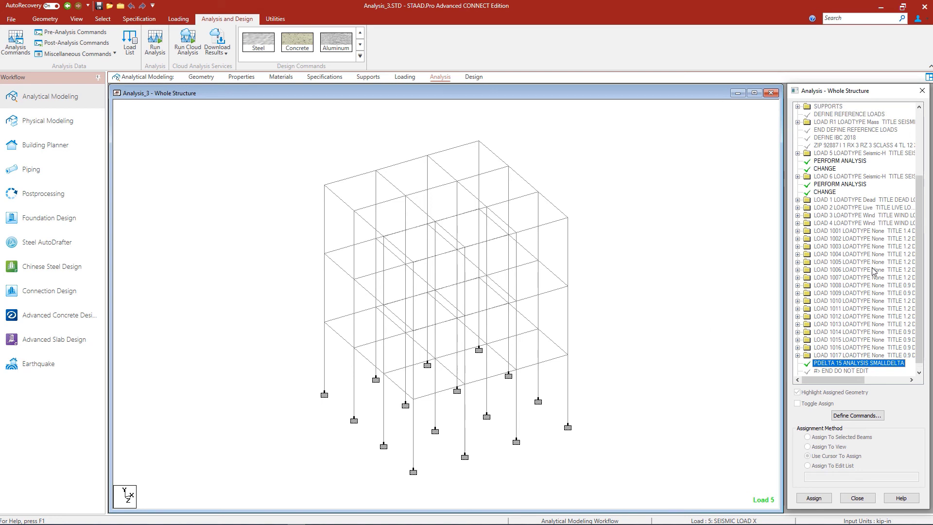
scroll(875, 274, up, 3)
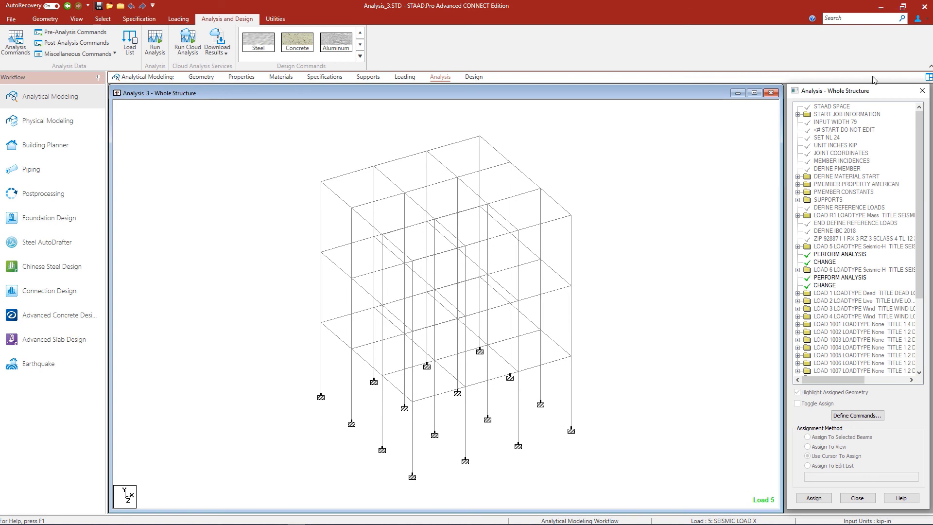
click(821, 138)
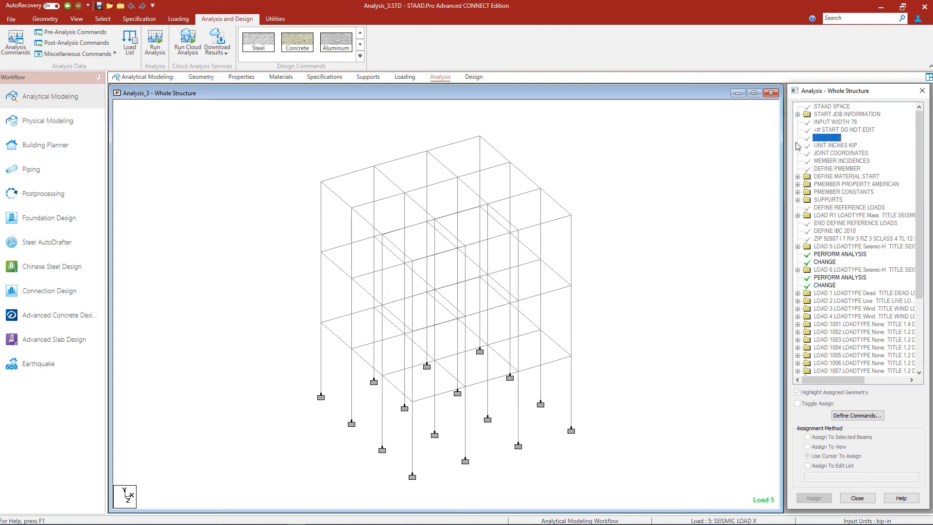
click(723, 171)
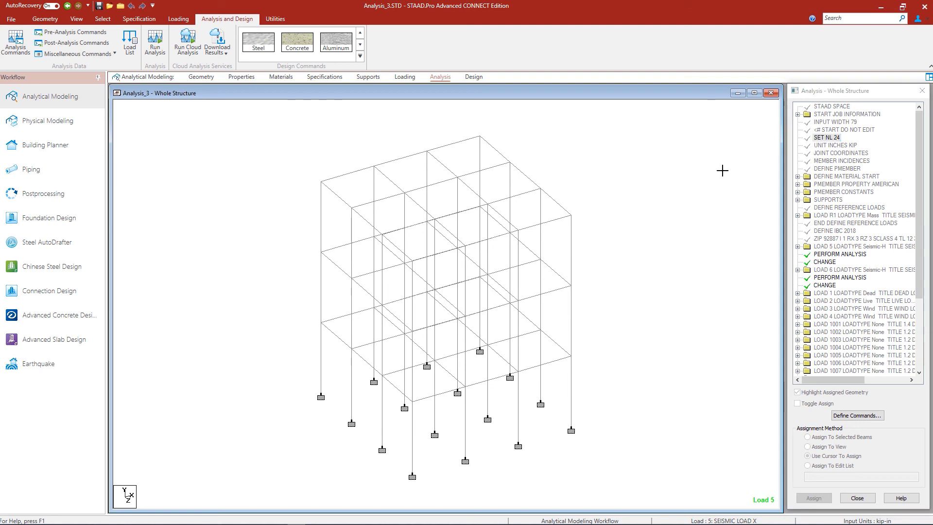